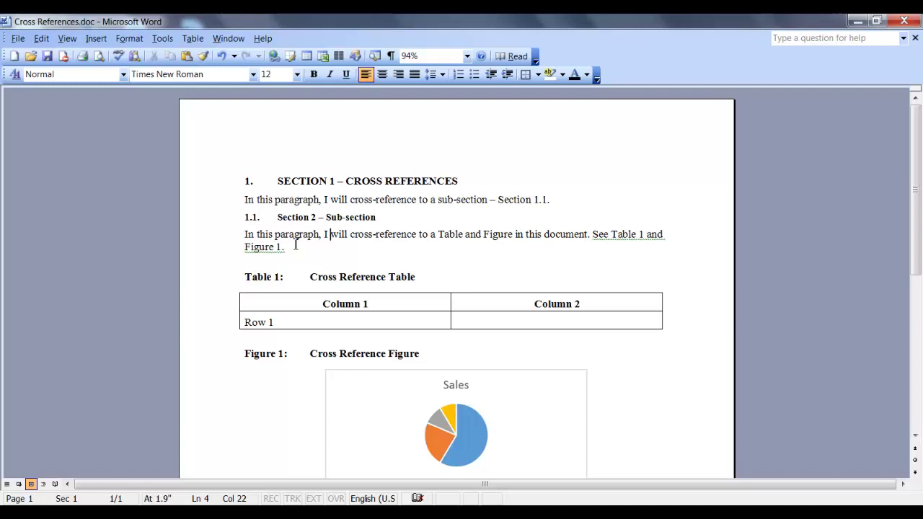
# Step: Bring up the Cross-reference dialog from Insert > Reference and expand its Reference type list
pyautogui.click(96, 38)
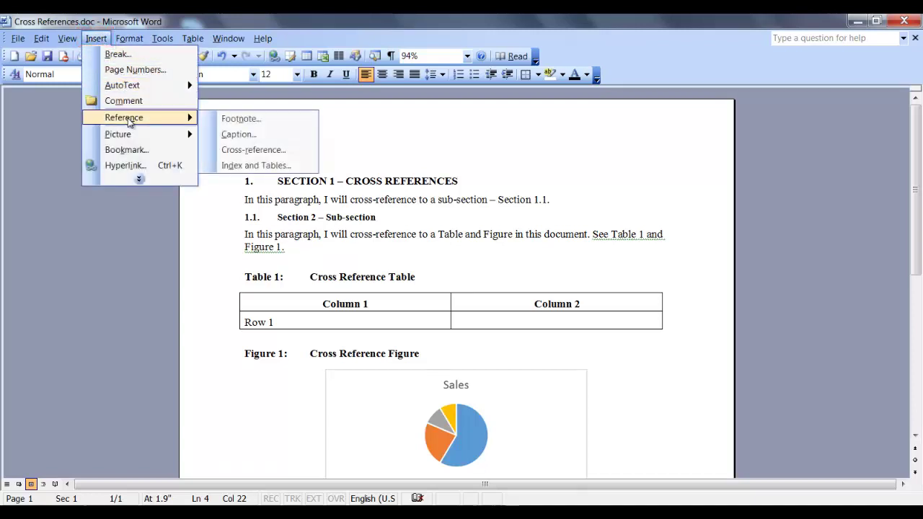
pyautogui.moveTo(124, 118)
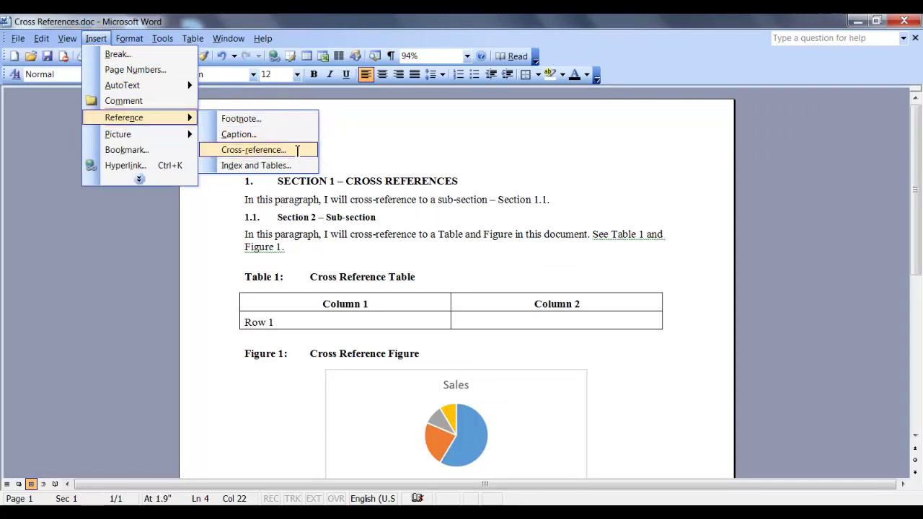
pyautogui.click(296, 151)
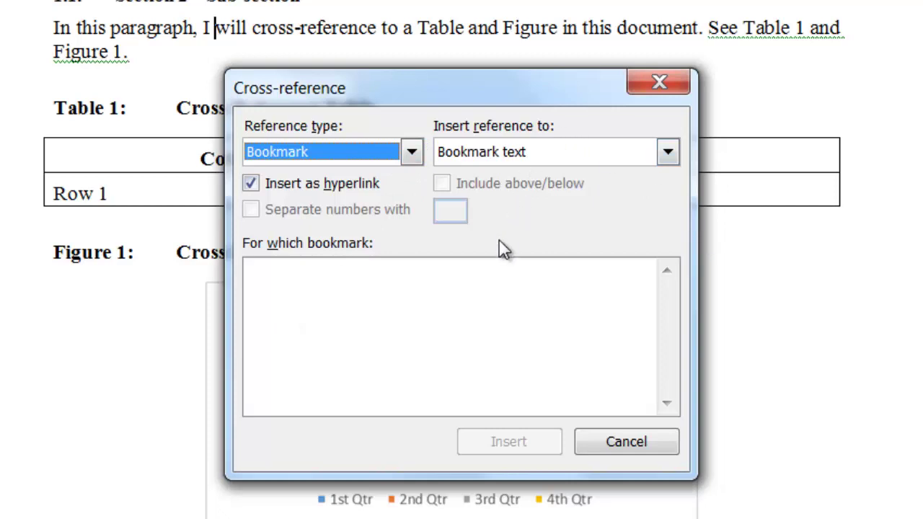
pyautogui.click(412, 154)
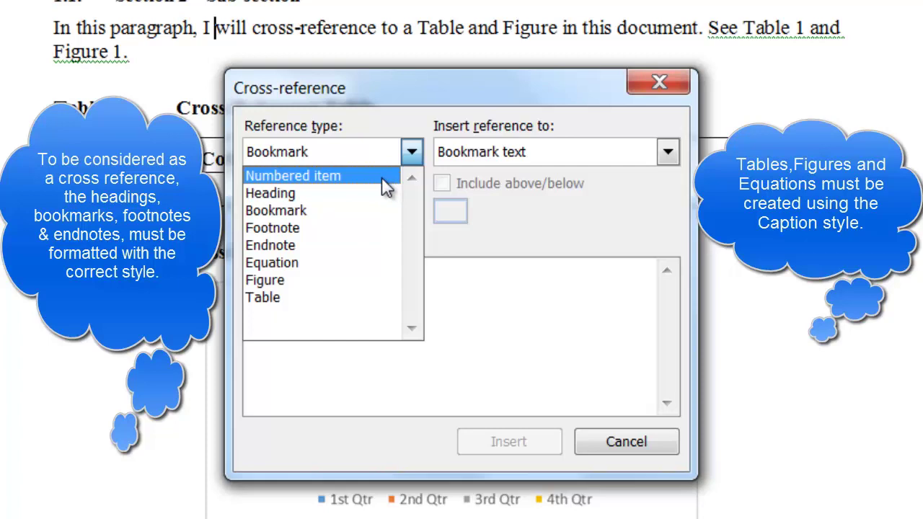
# Step: Set Reference type to Heading, then to Figure, targeting 'Figure 1: Cross Reference Figure'
pyautogui.click(387, 196)
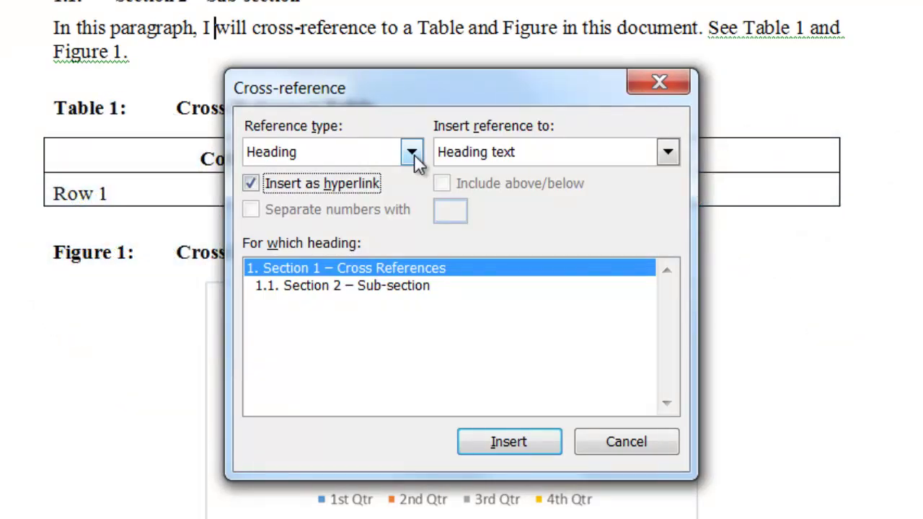
pyautogui.click(414, 155)
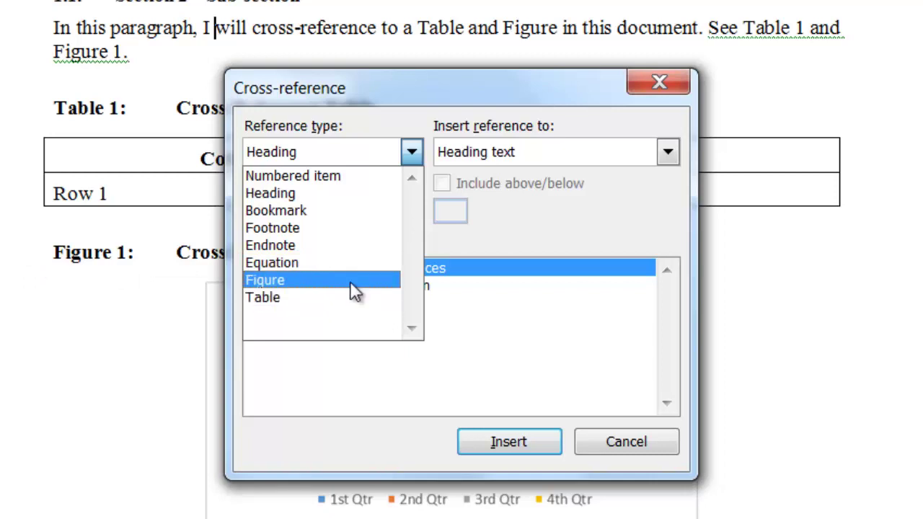
pyautogui.click(353, 289)
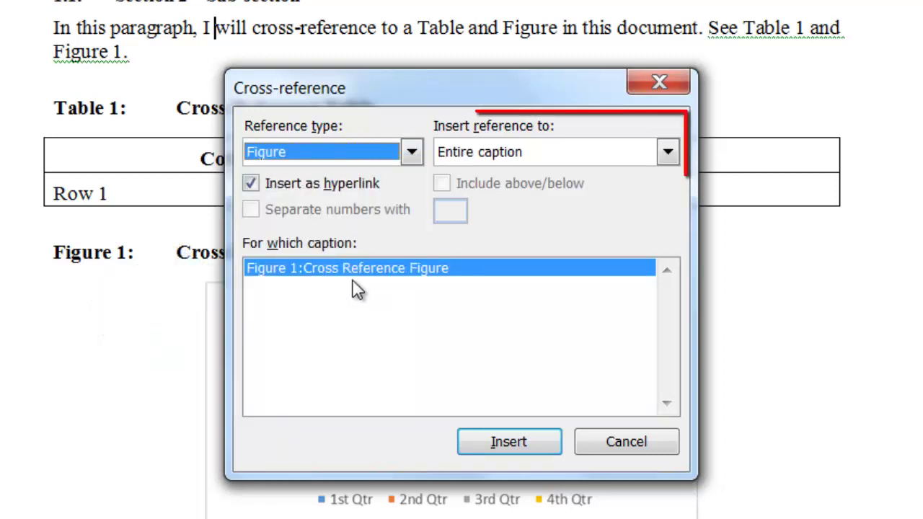
# Step: Reference Numbered items, trying page and paragraph number before settling on Paragraph text
pyautogui.click(407, 154)
pyautogui.click(404, 173)
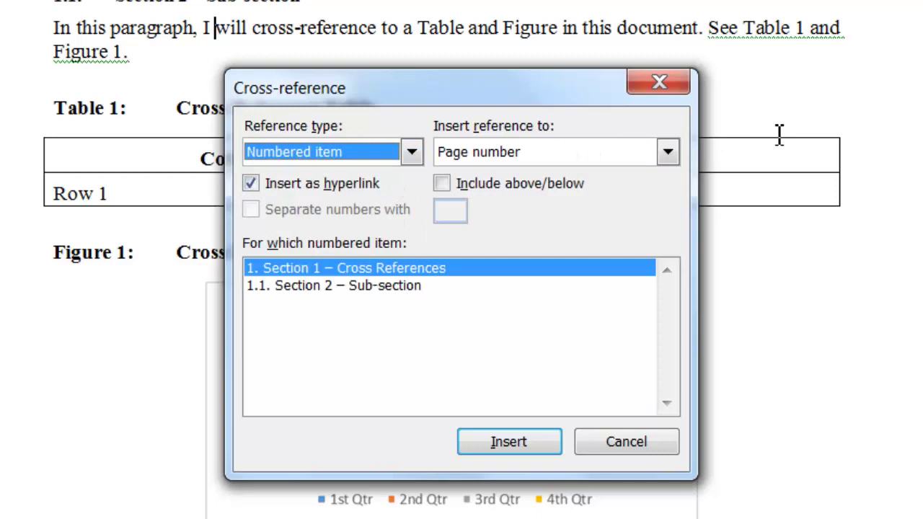
pyautogui.moveTo(764, 180)
pyautogui.click(671, 152)
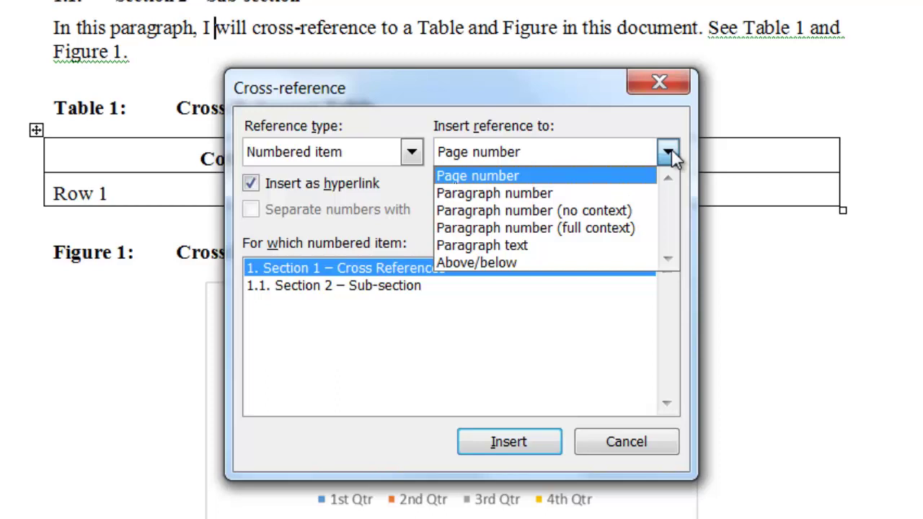
pyautogui.click(669, 152)
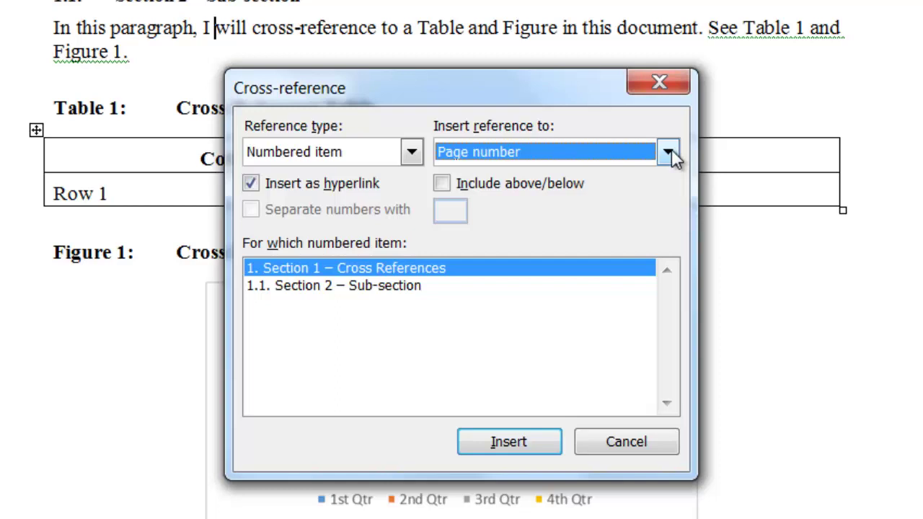
pyautogui.click(669, 153)
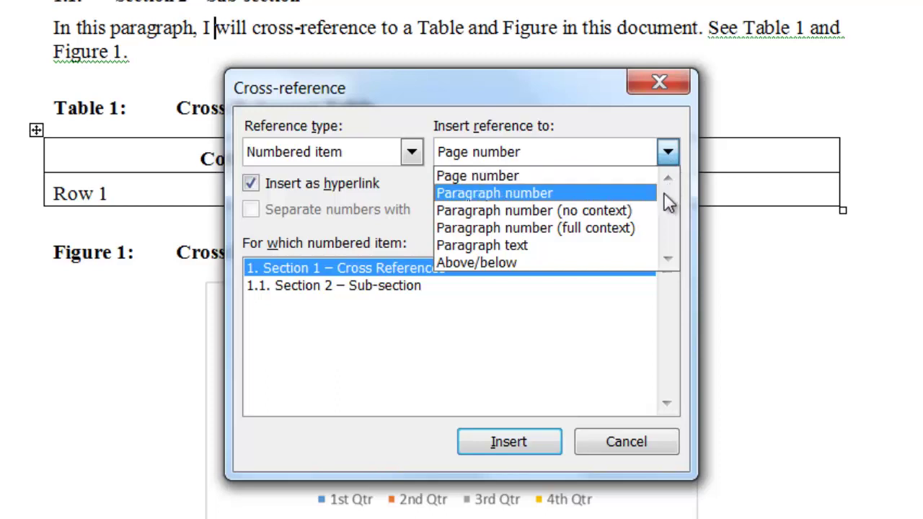
pyautogui.click(627, 192)
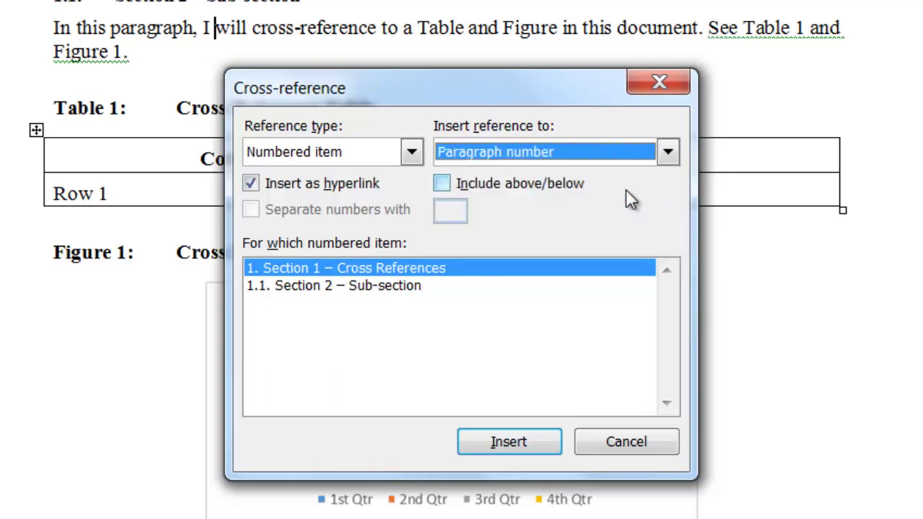
pyautogui.click(669, 153)
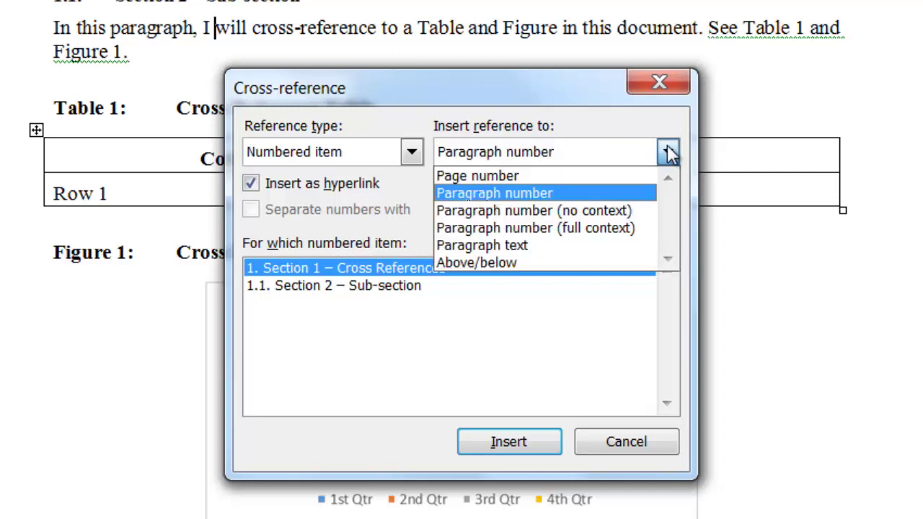
pyautogui.click(638, 247)
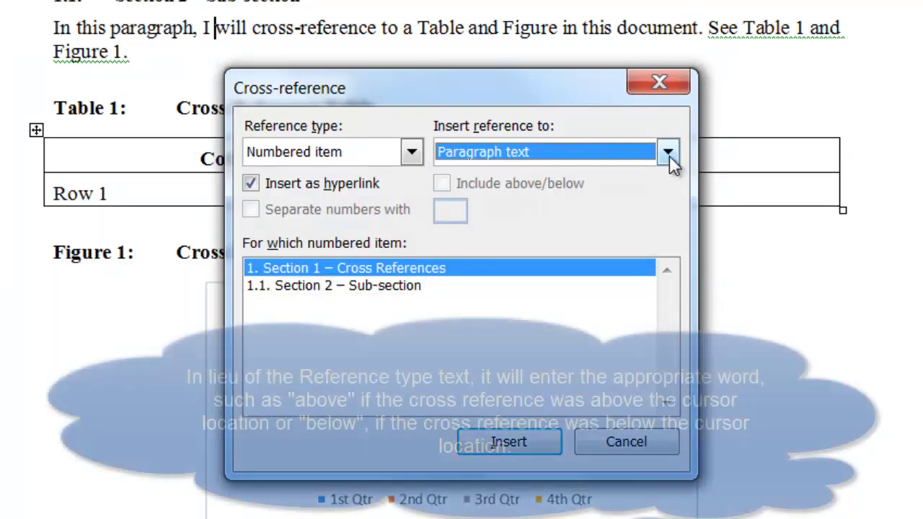
# Step: Change Insert reference to Above/below for the Section 1 numbered item
pyautogui.click(669, 153)
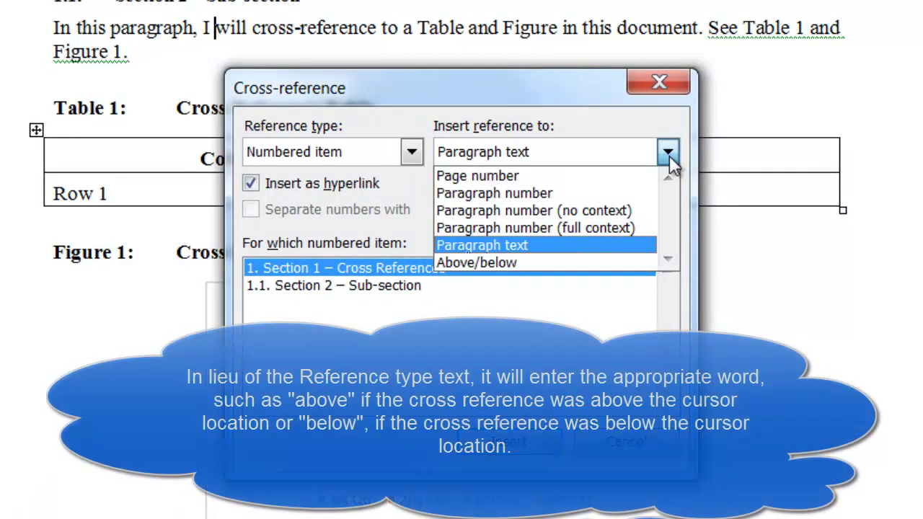
pyautogui.click(627, 264)
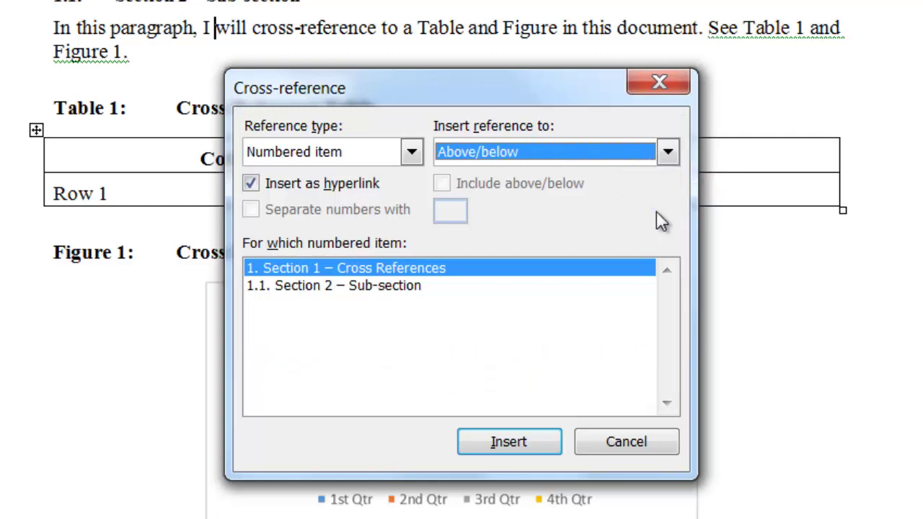
# Step: Insert Paragraph number with Include above/below ticked and Insert as hyperlink unticked
pyautogui.click(668, 152)
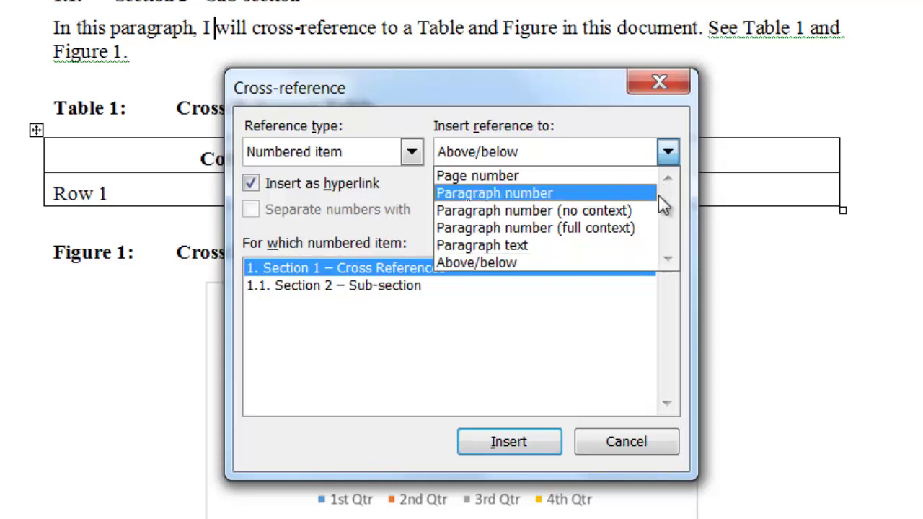
pyautogui.click(635, 194)
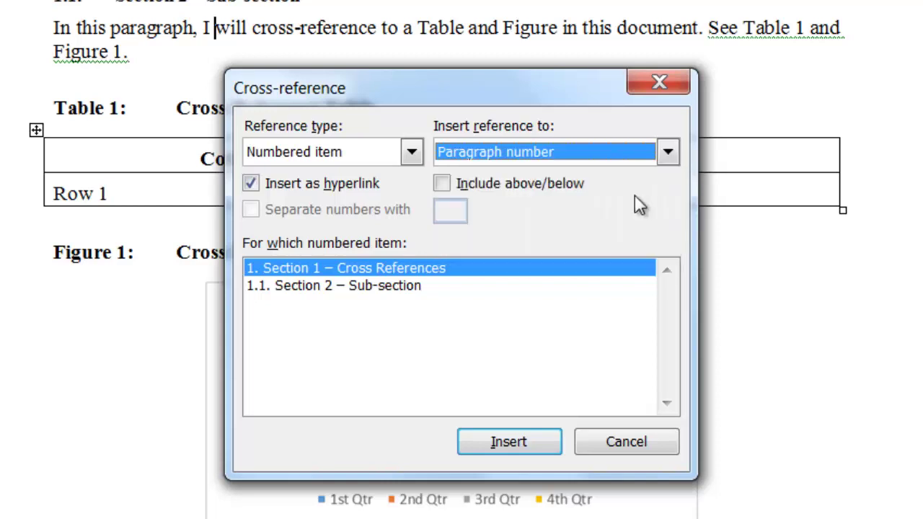
pyautogui.click(441, 183)
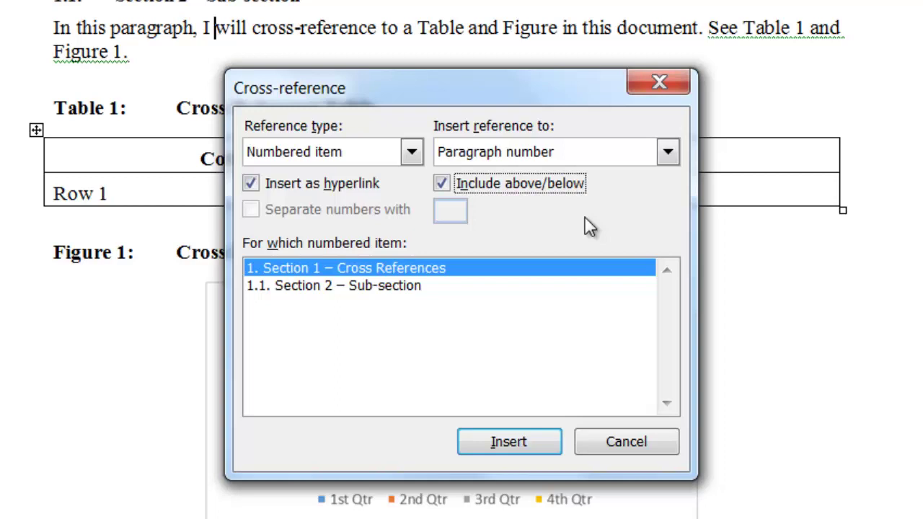
pyautogui.click(250, 184)
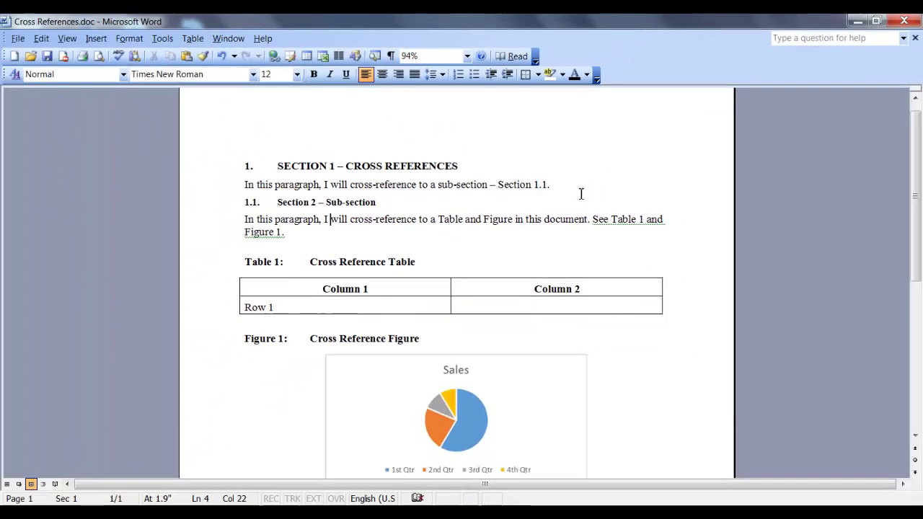
# Step: Replace the selected 1.1 with a paragraph-number cross-reference to 'Section 2 – Sub-section', then follow it
pyautogui.doubleClick(540, 185)
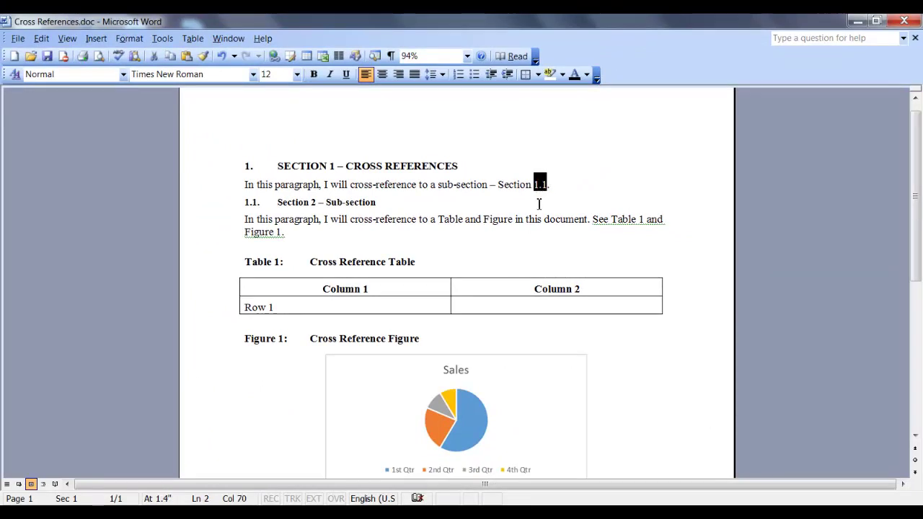
pyautogui.click(96, 38)
pyautogui.moveTo(124, 117)
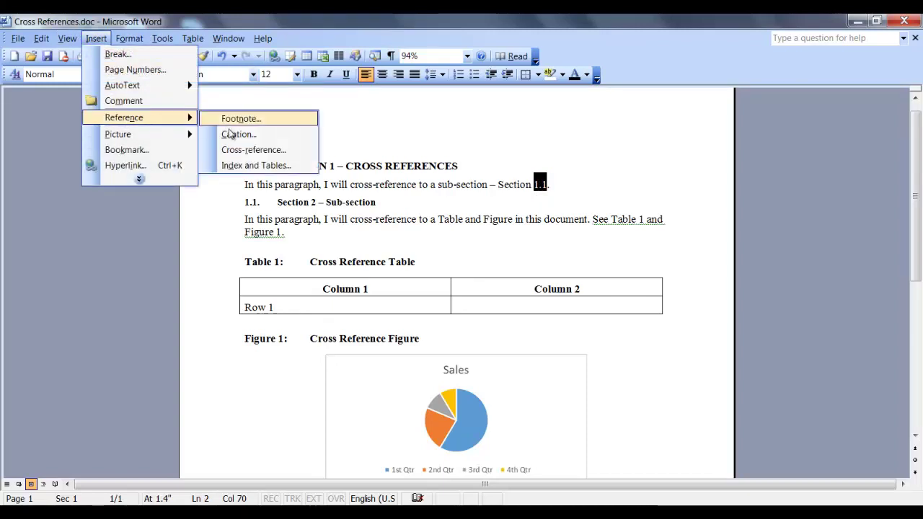
pyautogui.click(251, 150)
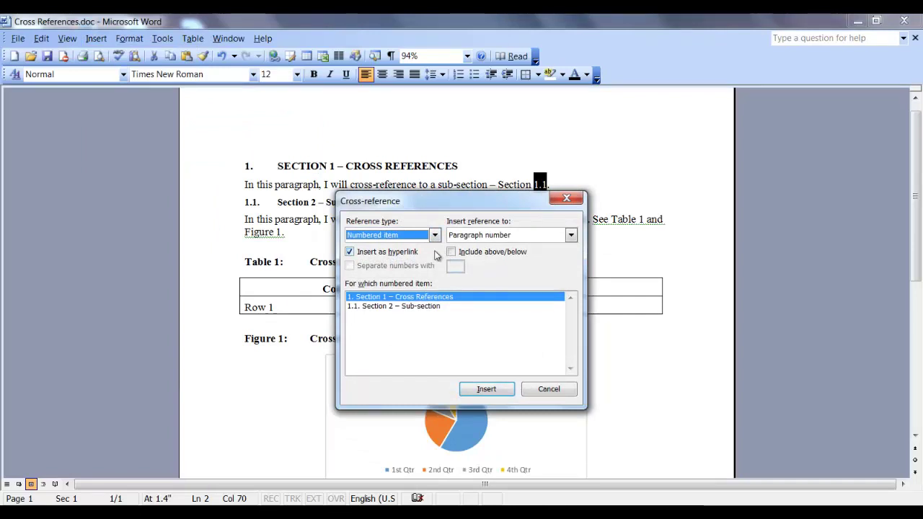
pyautogui.click(570, 235)
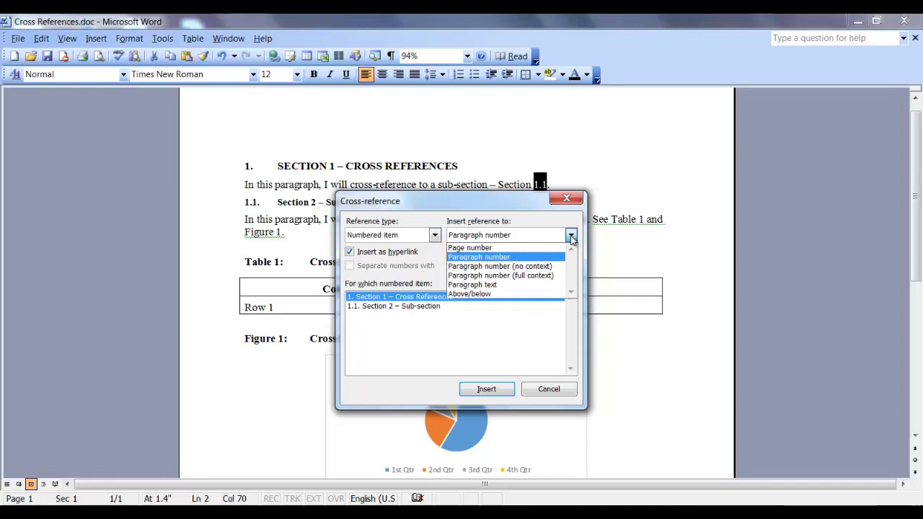
pyautogui.click(509, 258)
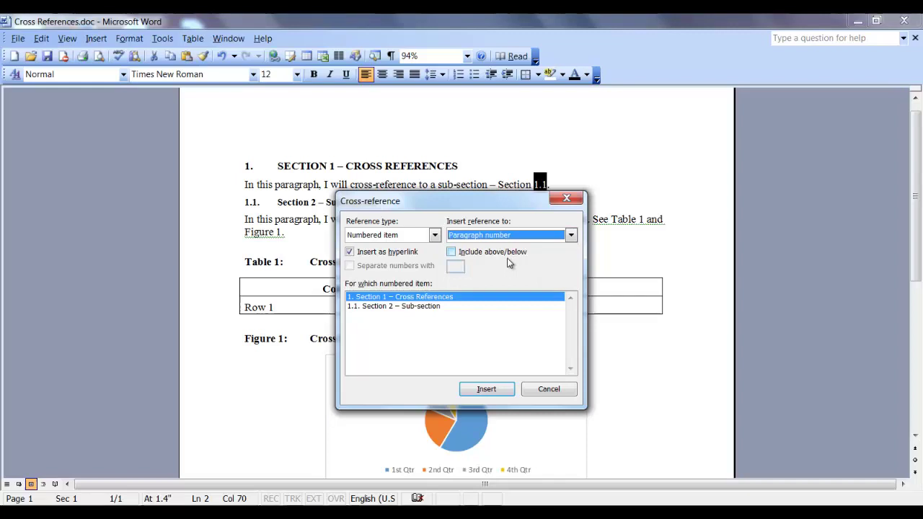
pyautogui.click(433, 308)
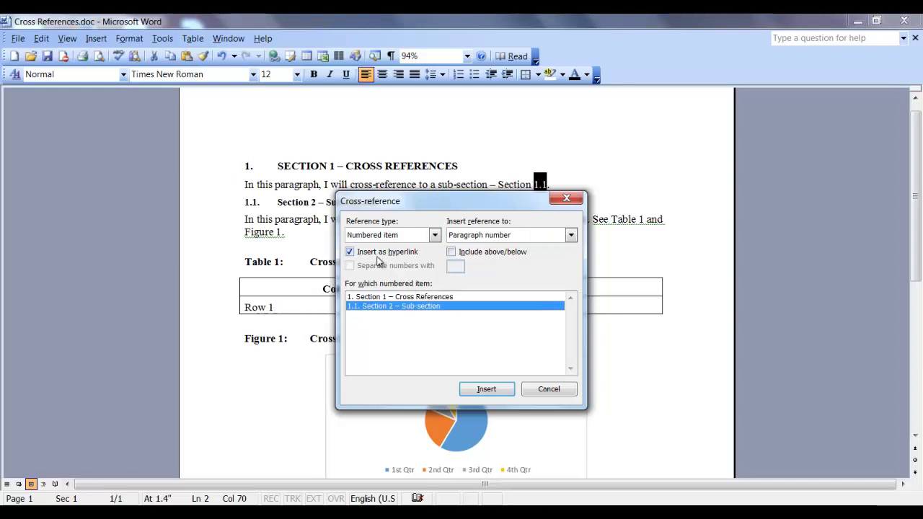
pyautogui.click(487, 390)
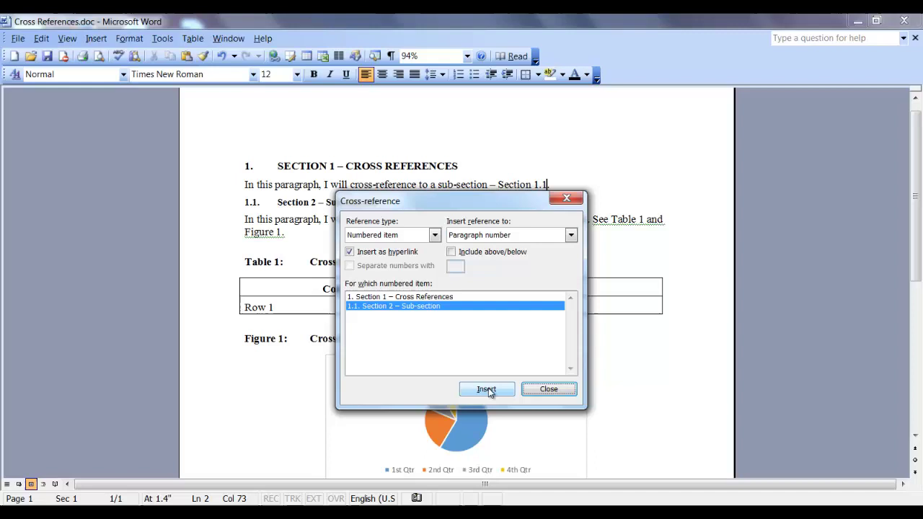
pyautogui.click(548, 390)
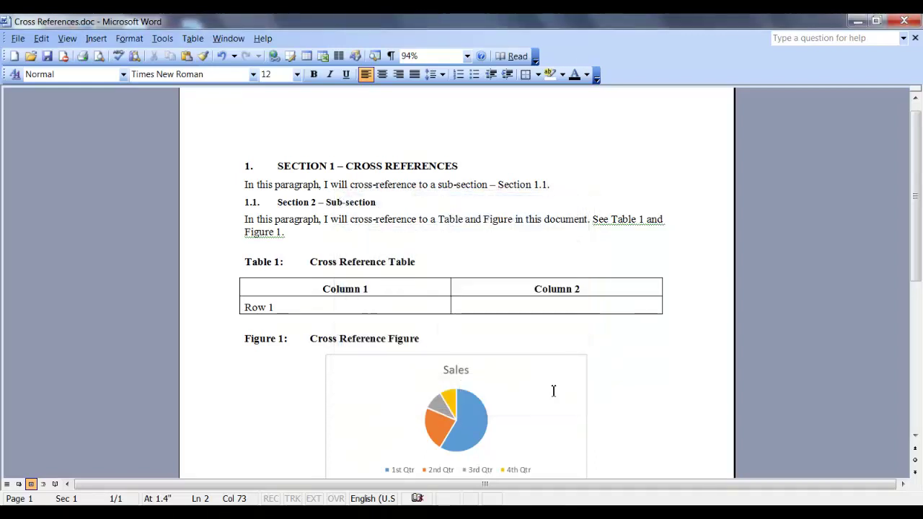
pyautogui.click(542, 185)
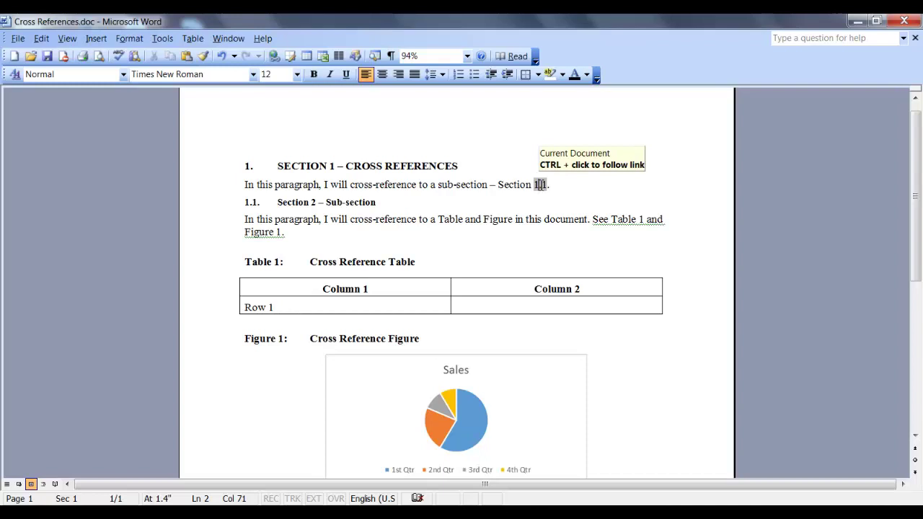
pyautogui.keyDown('ctrl'); pyautogui.click(541, 185); pyautogui.keyUp('ctrl')
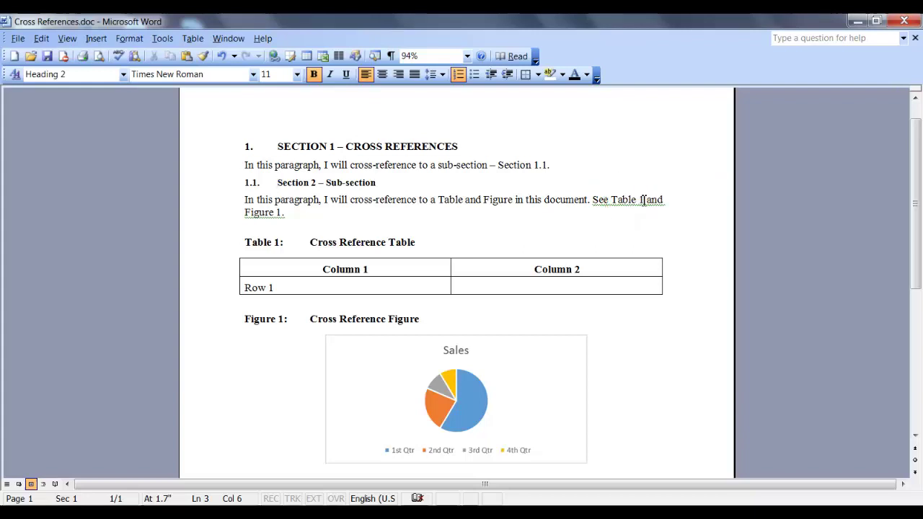
# Step: Replace the selected 'Table 1' with a Table cross-reference showing only label and number
pyautogui.click(635, 199)
pyautogui.moveTo(611, 200); pyautogui.dragTo(645, 200)
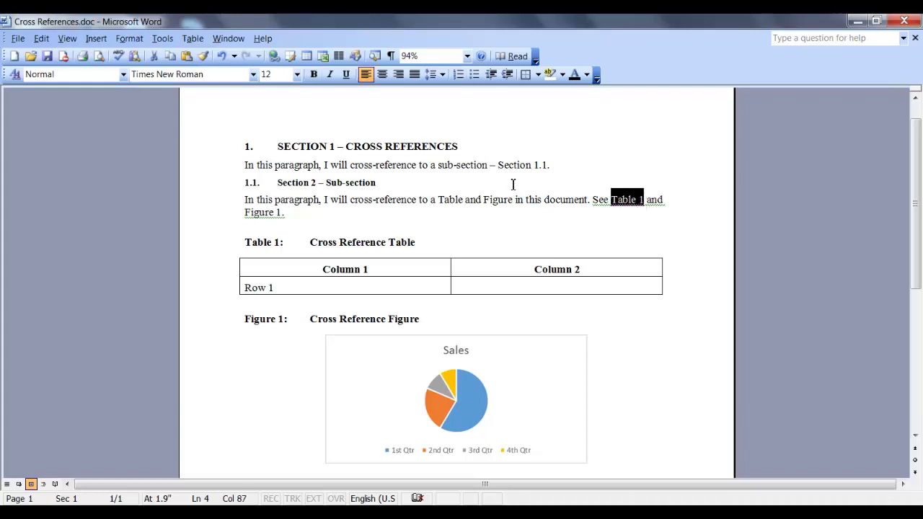
pyautogui.click(96, 38)
pyautogui.moveTo(124, 118)
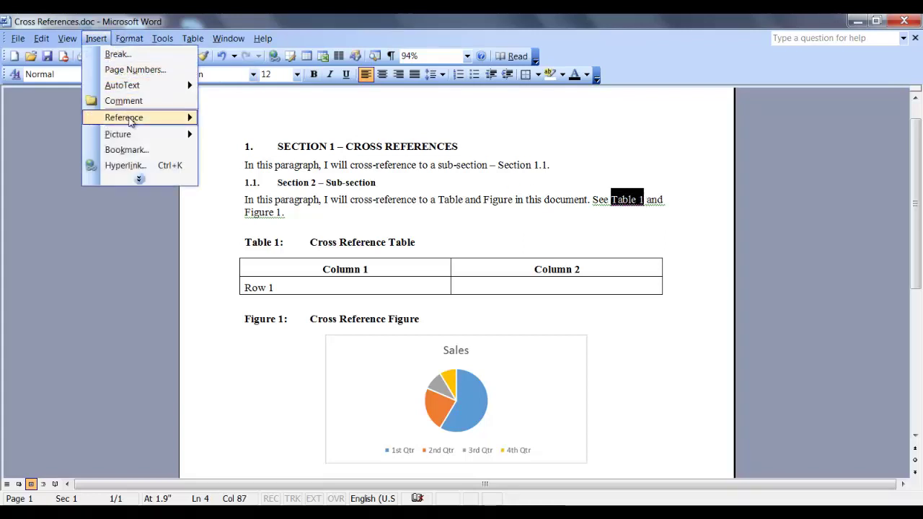
pyautogui.click(253, 150)
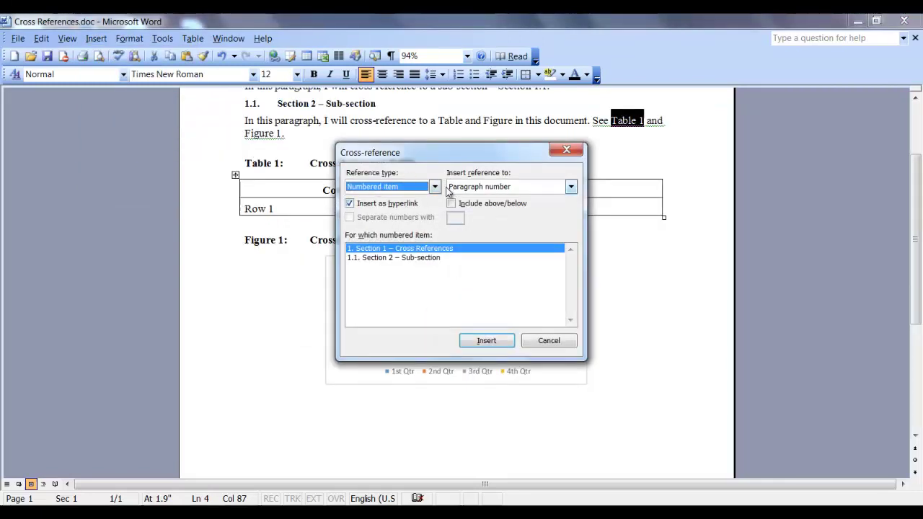
pyautogui.click(436, 187)
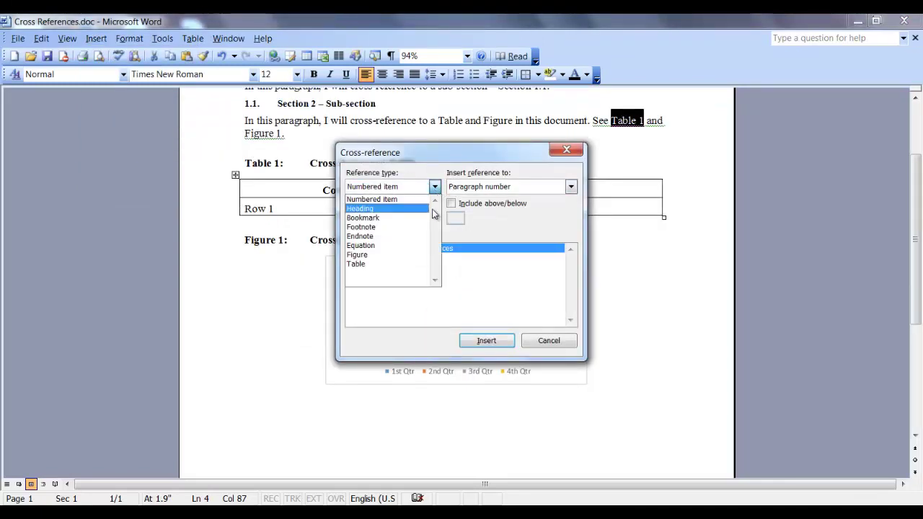
pyautogui.click(387, 266)
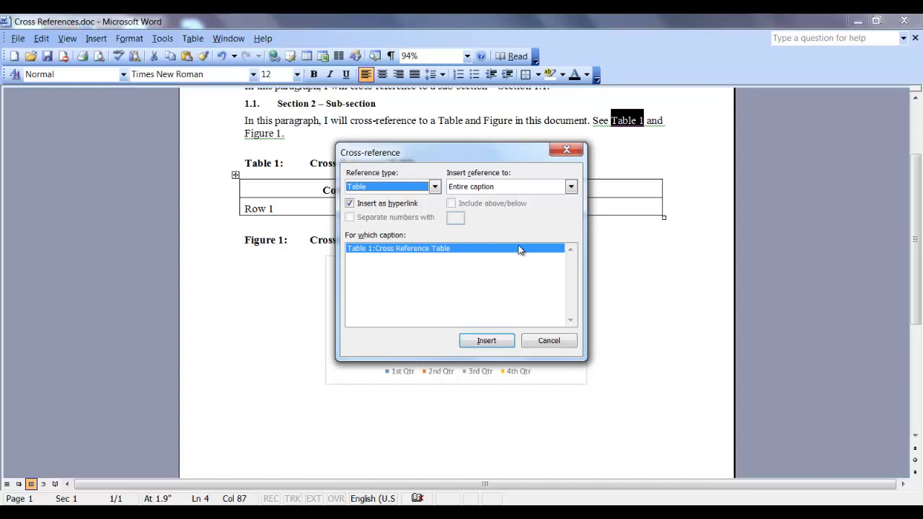
pyautogui.click(571, 186)
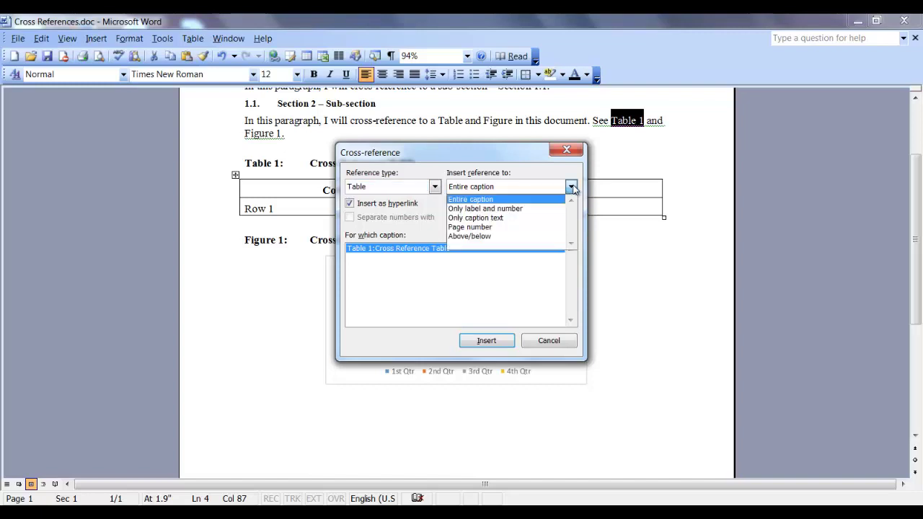
pyautogui.click(534, 209)
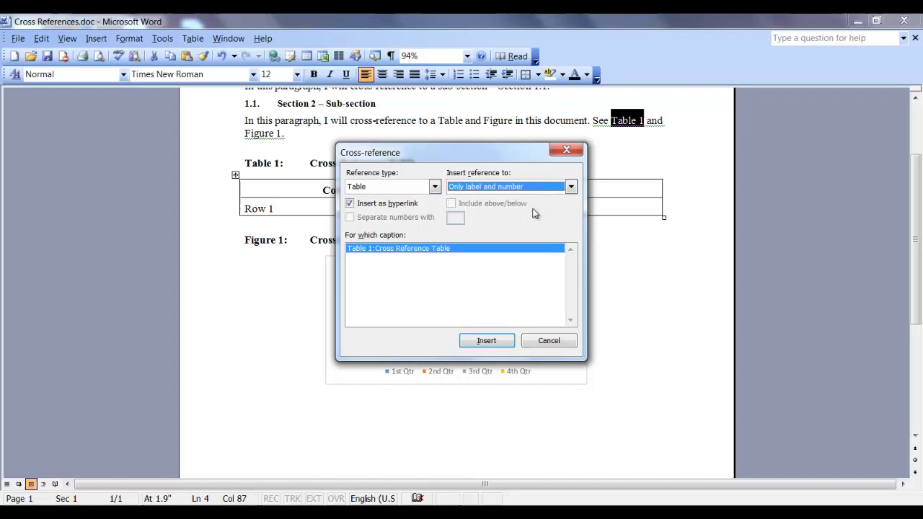
pyautogui.click(496, 340)
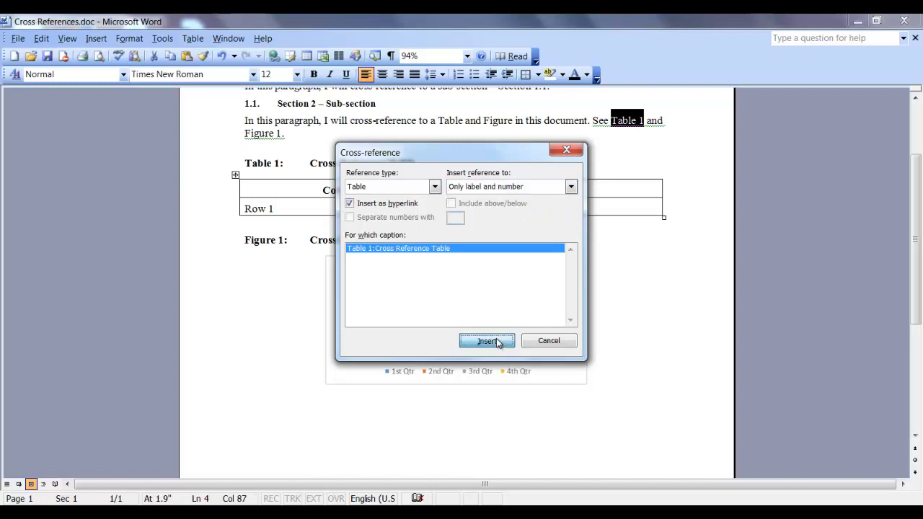
pyautogui.click(548, 341)
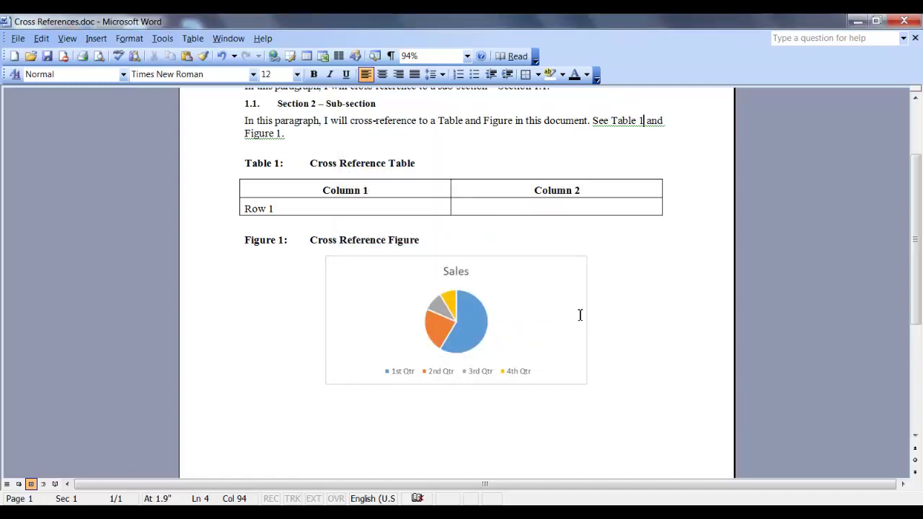
pyautogui.keyDown('ctrl'); pyautogui.click(626, 126); pyautogui.keyUp('ctrl')
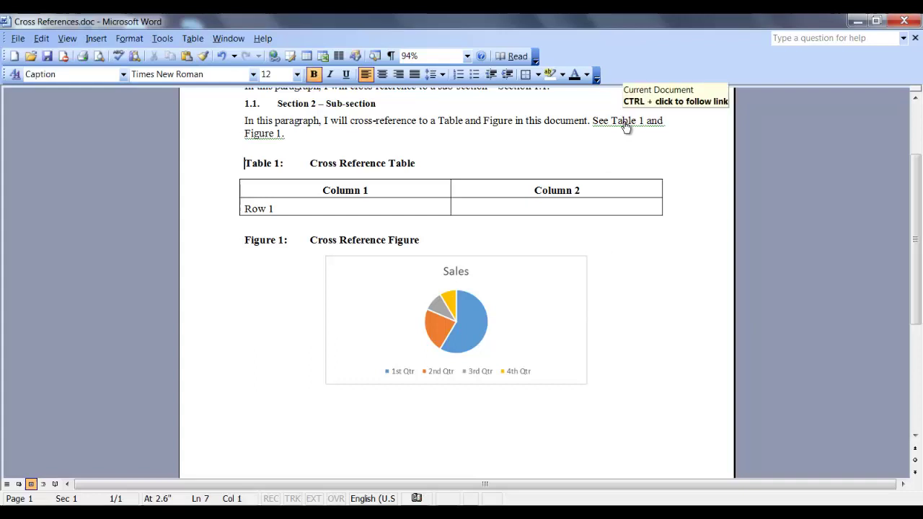
pyautogui.click(281, 309)
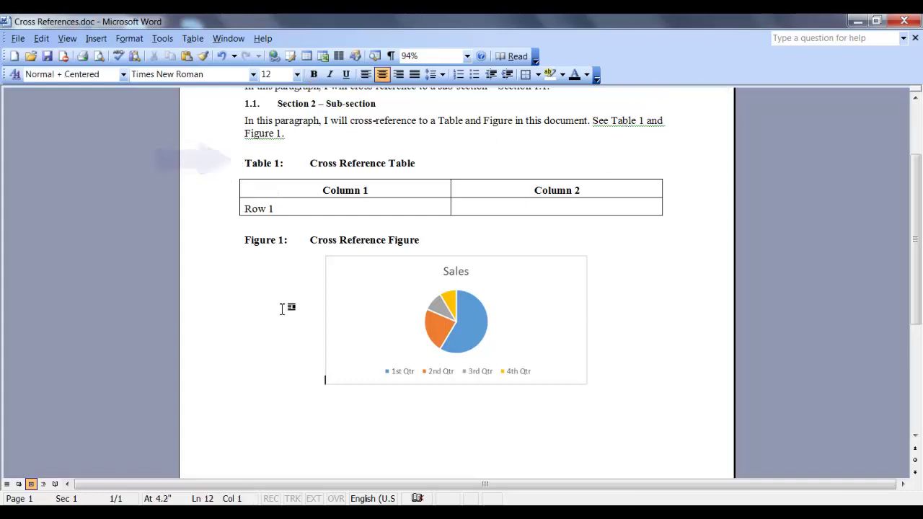
pyautogui.click(240, 238)
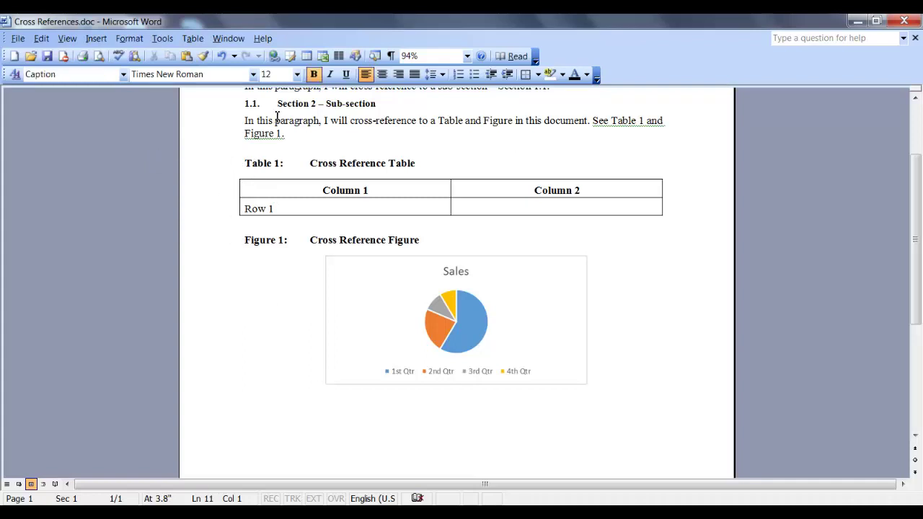
pyautogui.moveTo(282, 133); pyautogui.dragTo(256, 136)
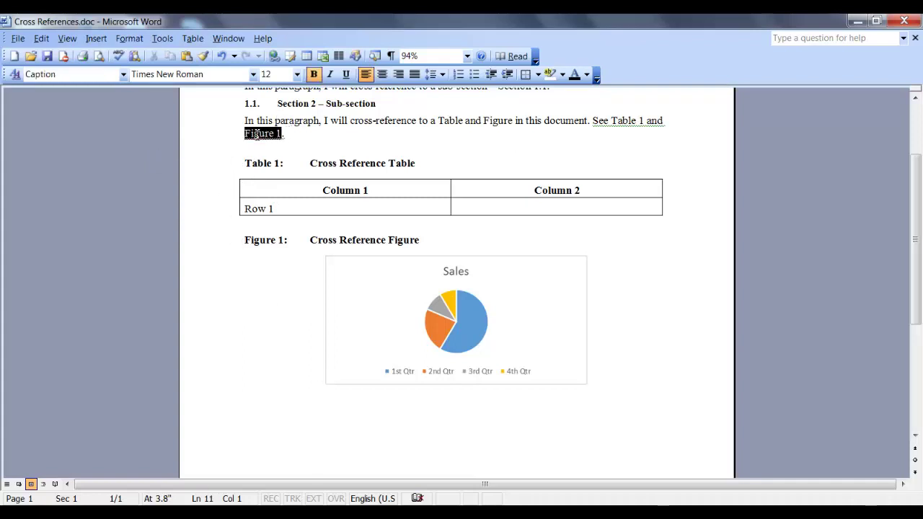
# Step: Insert a Figure cross-reference to Figure 1 showing only label and number
pyautogui.click(98, 39)
pyautogui.moveTo(124, 118)
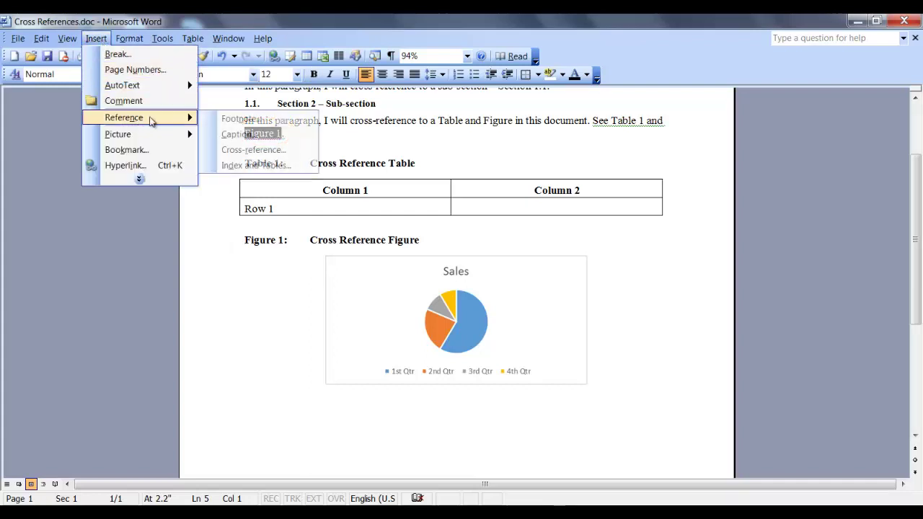
pyautogui.click(245, 150)
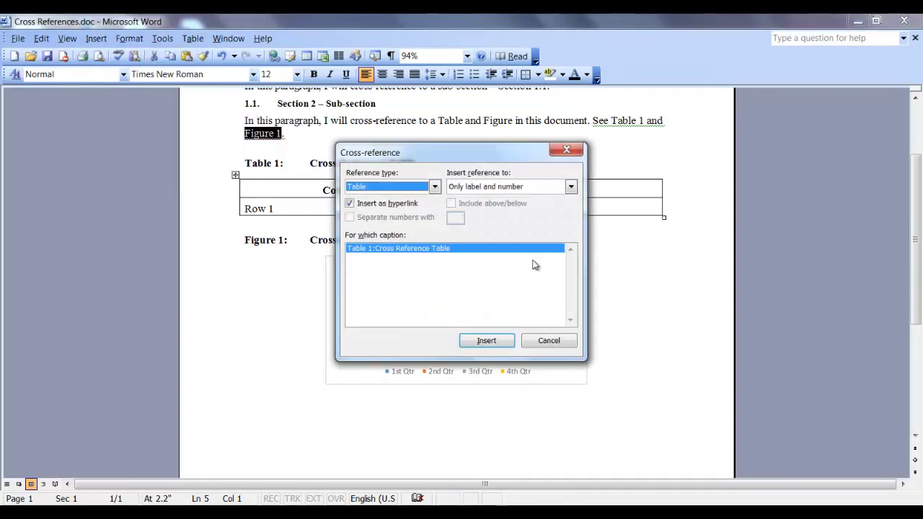
pyautogui.click(434, 186)
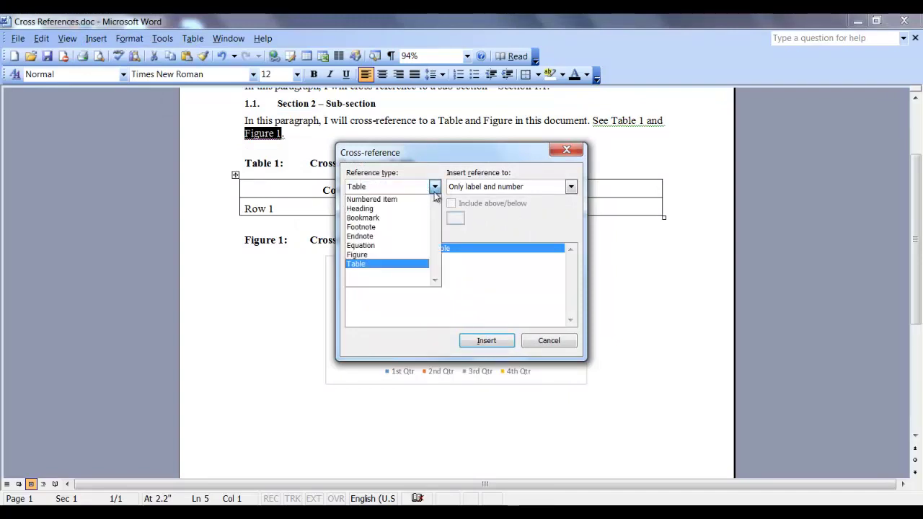
pyautogui.click(401, 256)
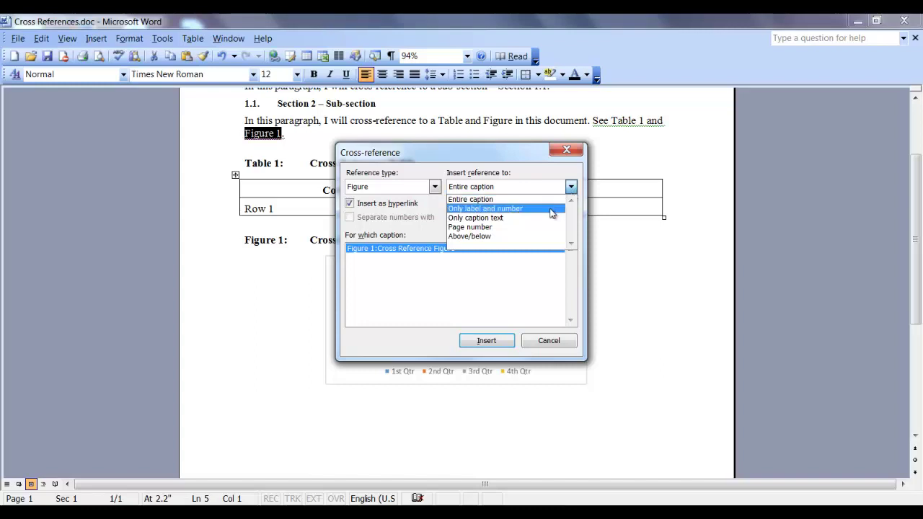
pyautogui.click(550, 210)
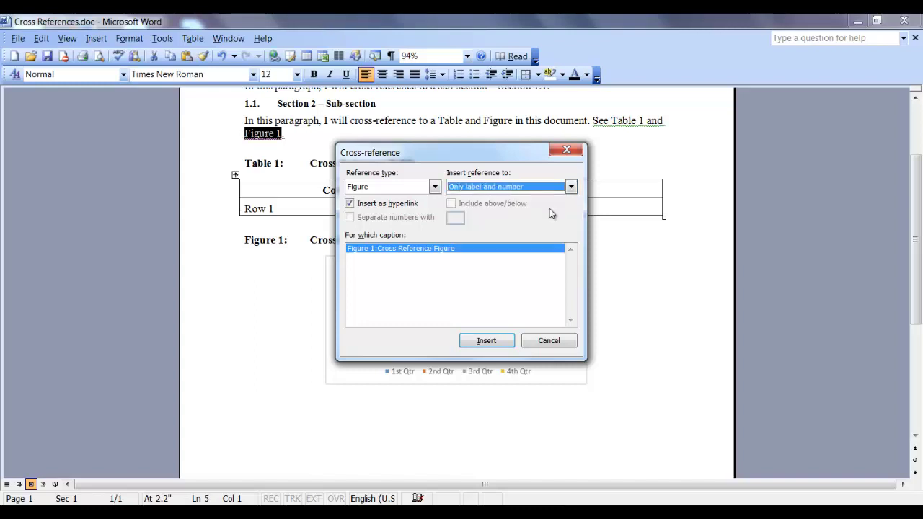
pyautogui.click(495, 345)
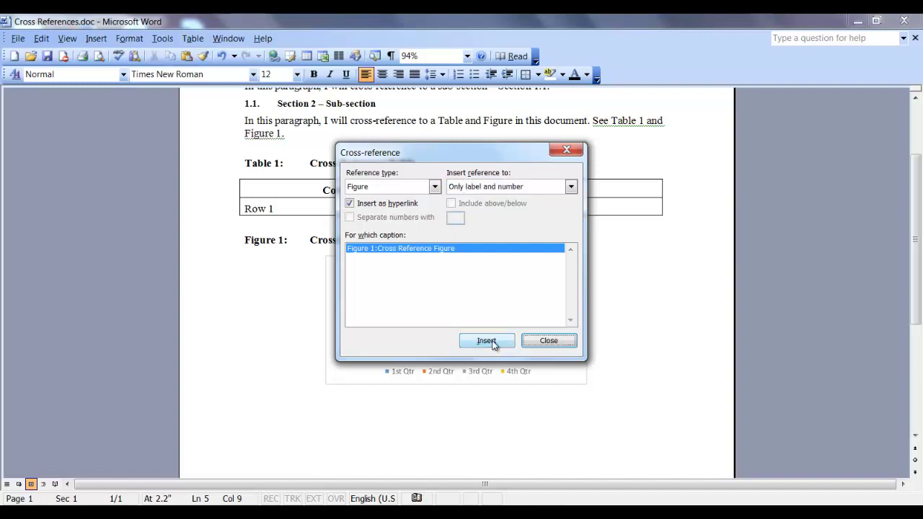
pyautogui.click(541, 342)
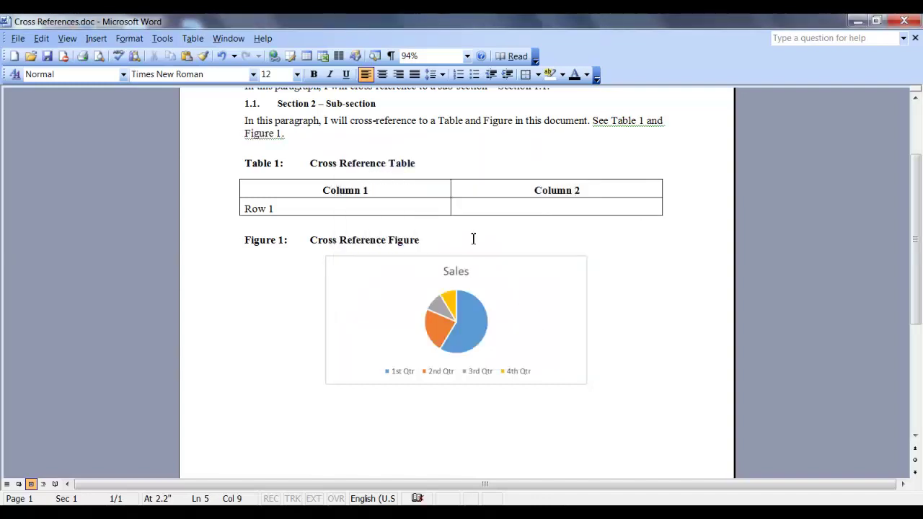
# Step: Follow the Figure 1 reference to jump to its caption and pie chart
pyautogui.keyDown('ctrl'); pyautogui.click(263, 139); pyautogui.keyUp('ctrl')
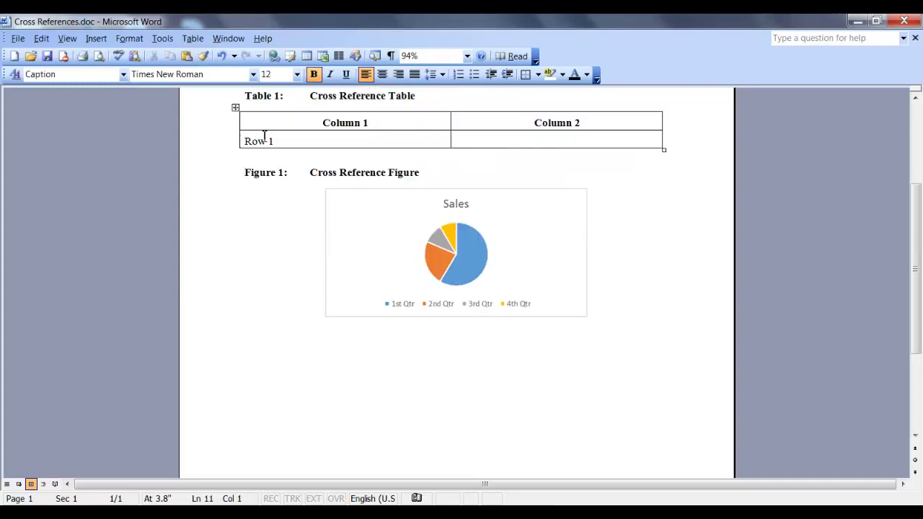